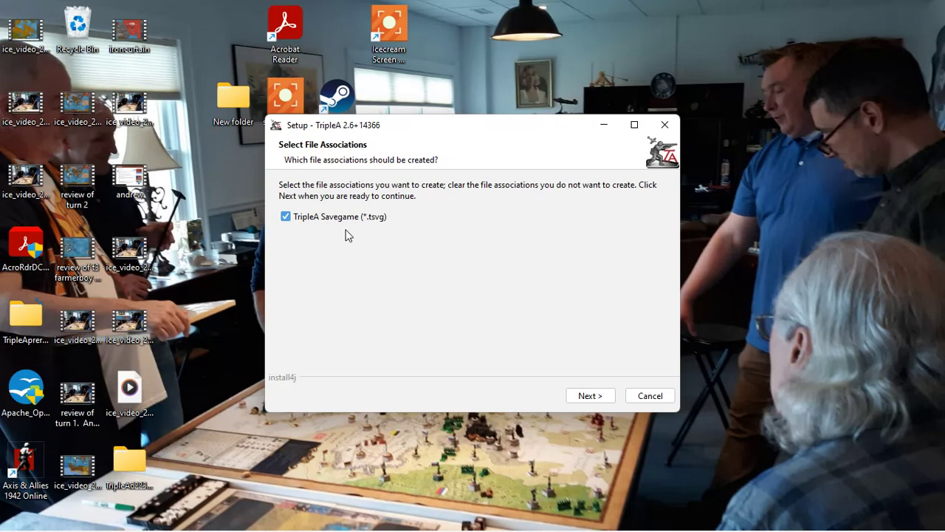
- Keep the TripleA Savegame (*.tsvg) file association, complete the setup wizard and run TripleA
left_click(601, 399)
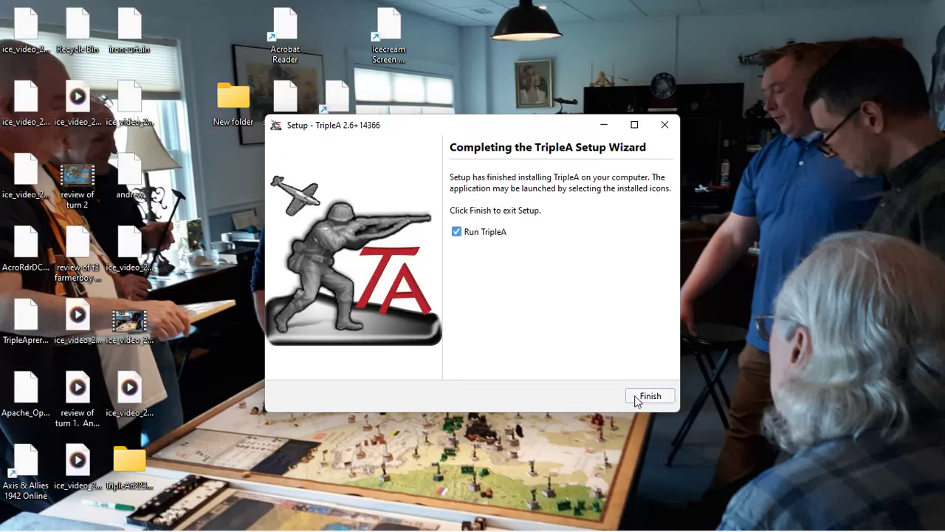
left_click(649, 396)
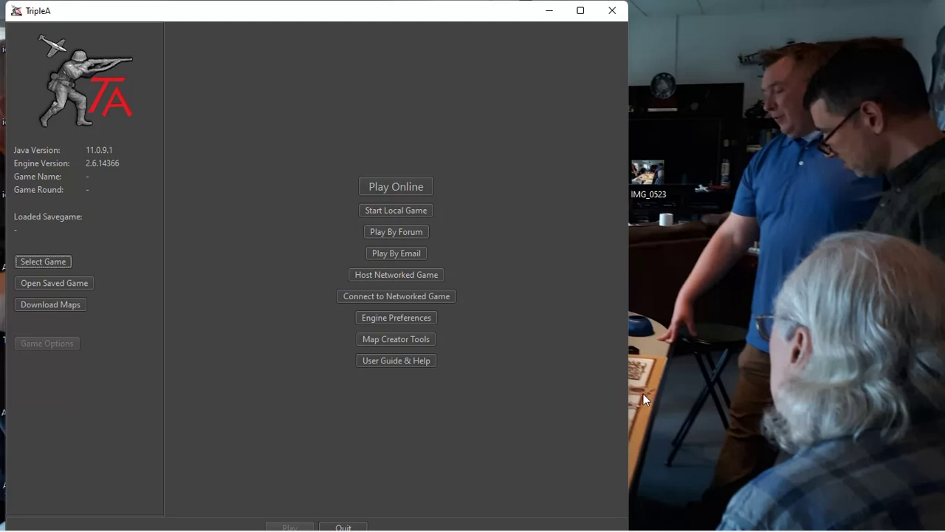
- Open the list of downloadable maps and move its window clear of the main menu
left_click(48, 303)
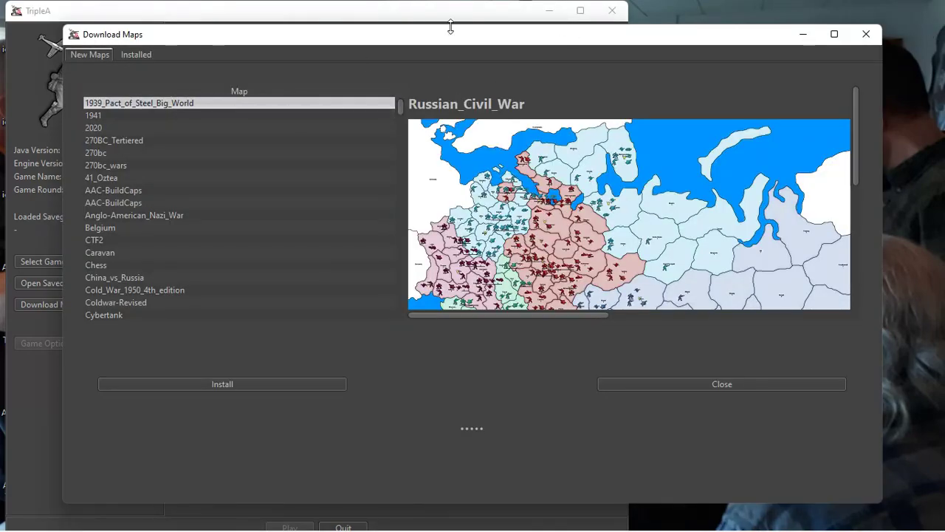
left_click_drag(372, 36, 432, 208)
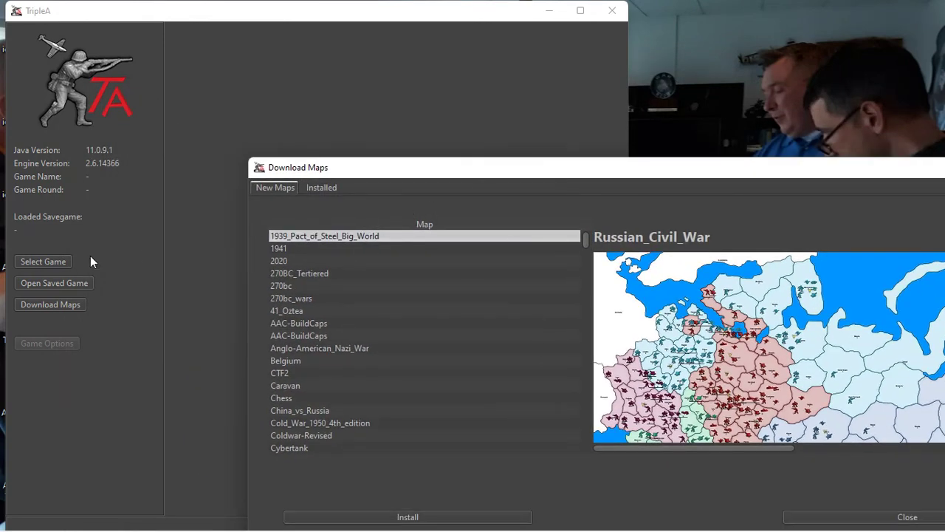
- Widen the list of games and select World War II Global 1940 2nd Edition as the game to play
left_click(56, 263)
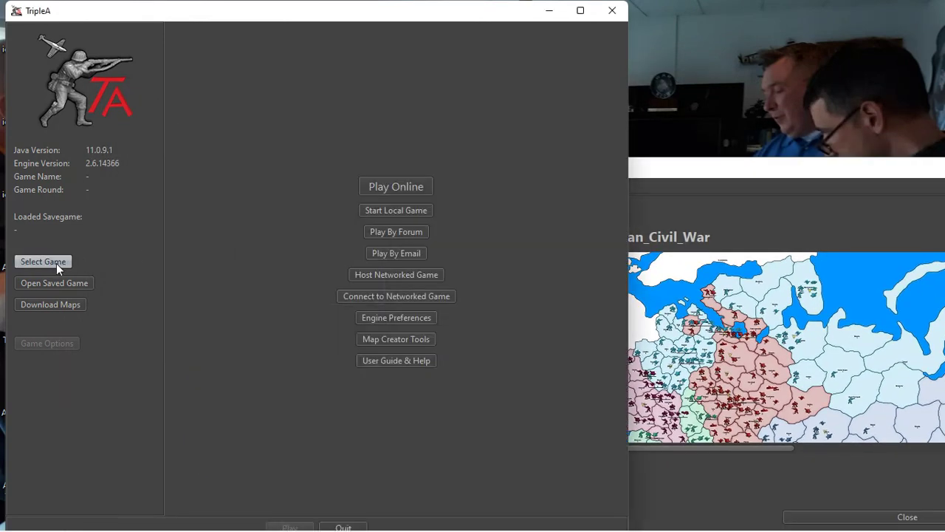
left_click(56, 263)
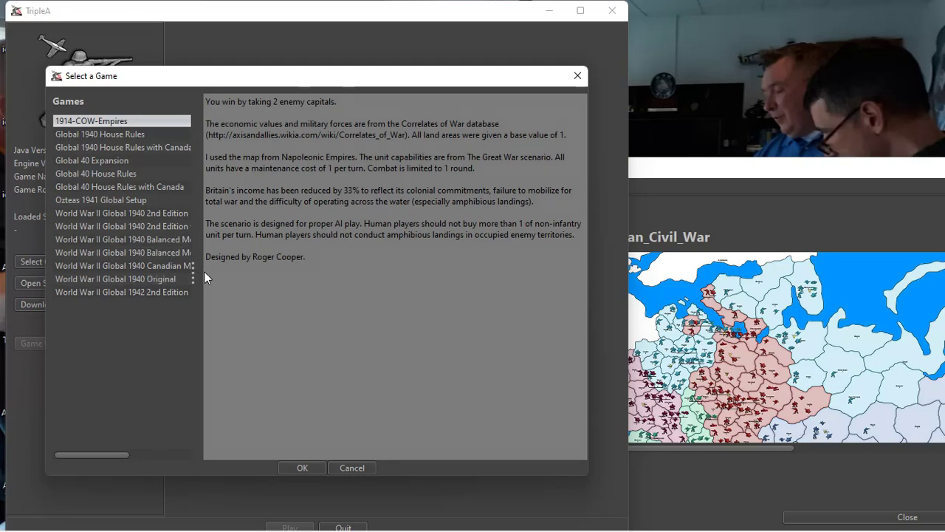
left_click_drag(195, 275, 262, 283)
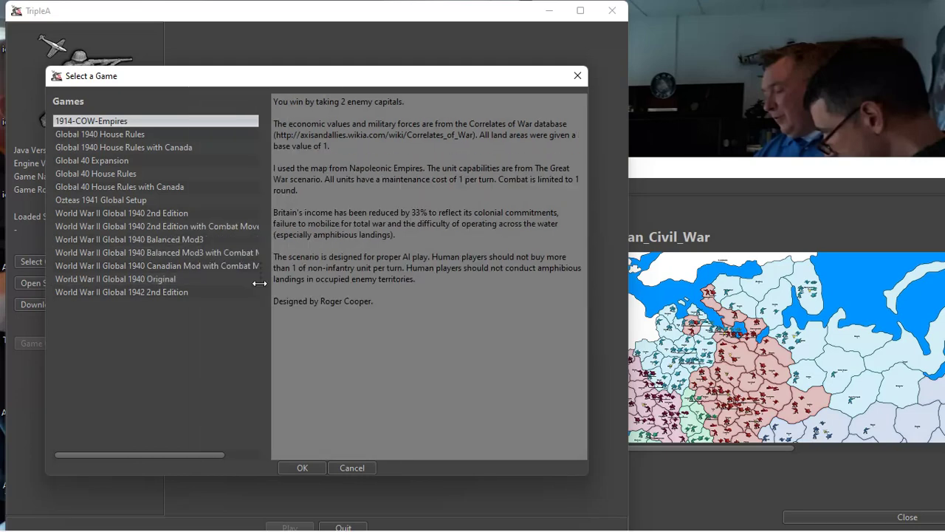
left_click(136, 294)
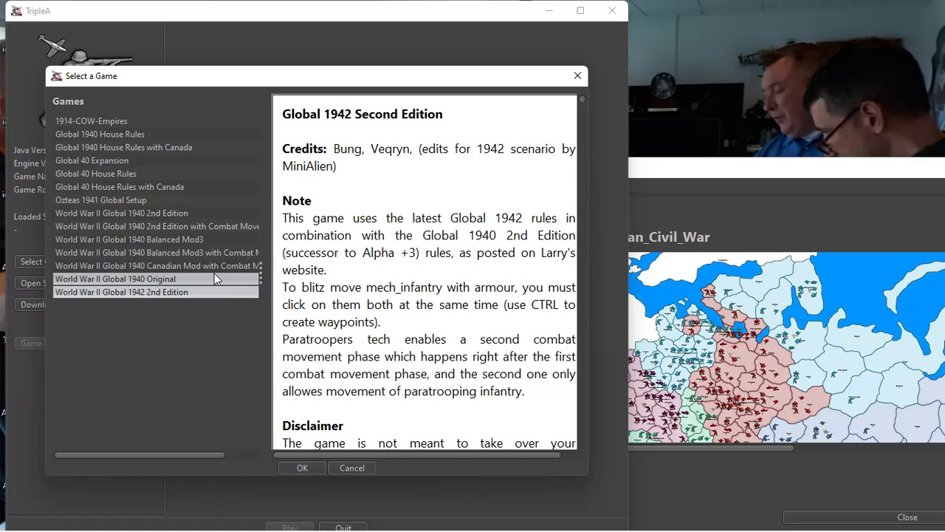
left_click(164, 216)
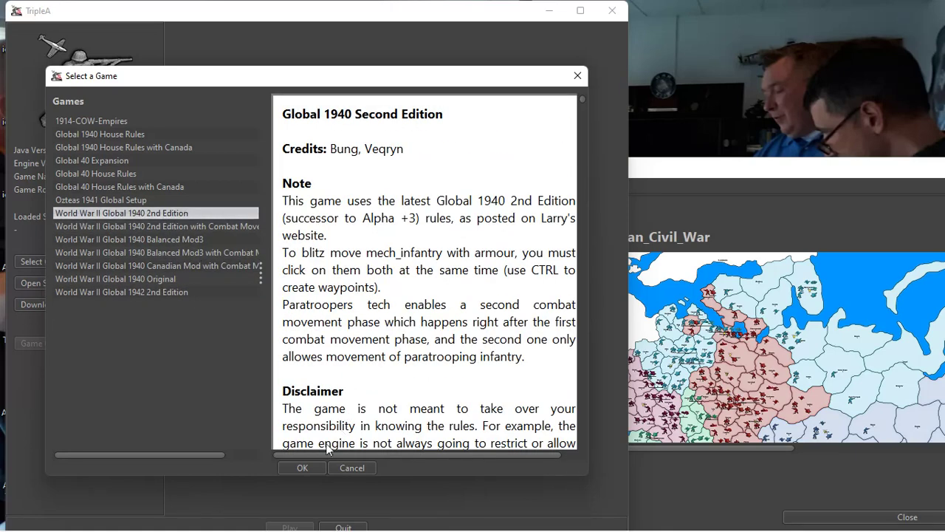
left_click(304, 468)
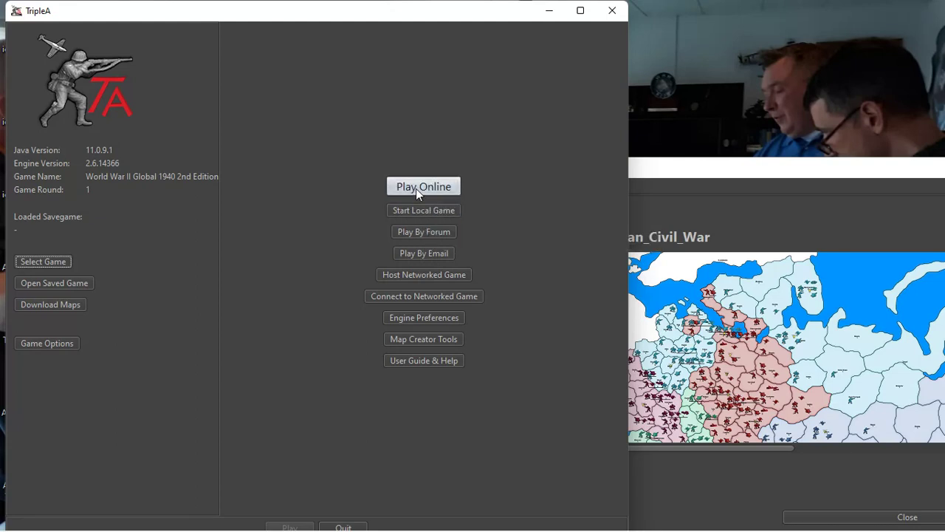
- Log in to the online lobby with the remembered account credentials
left_click(416, 189)
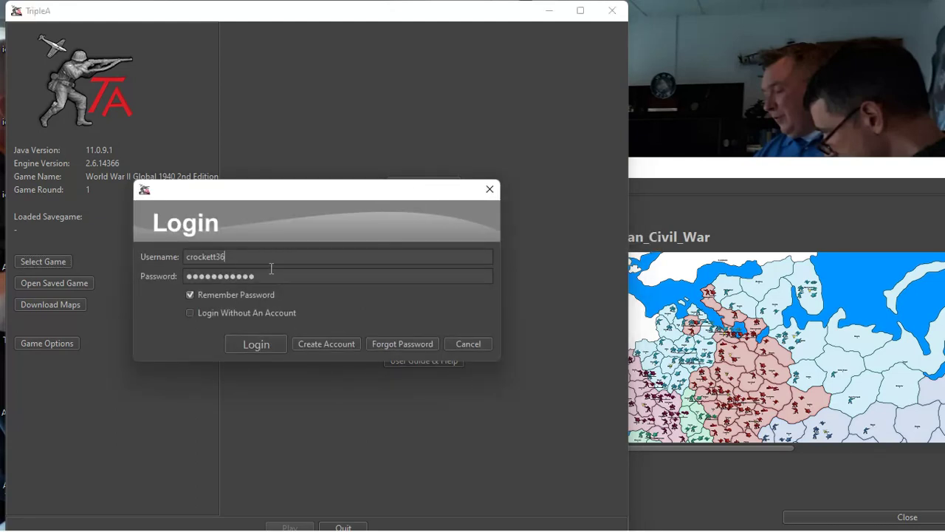
left_click(246, 348)
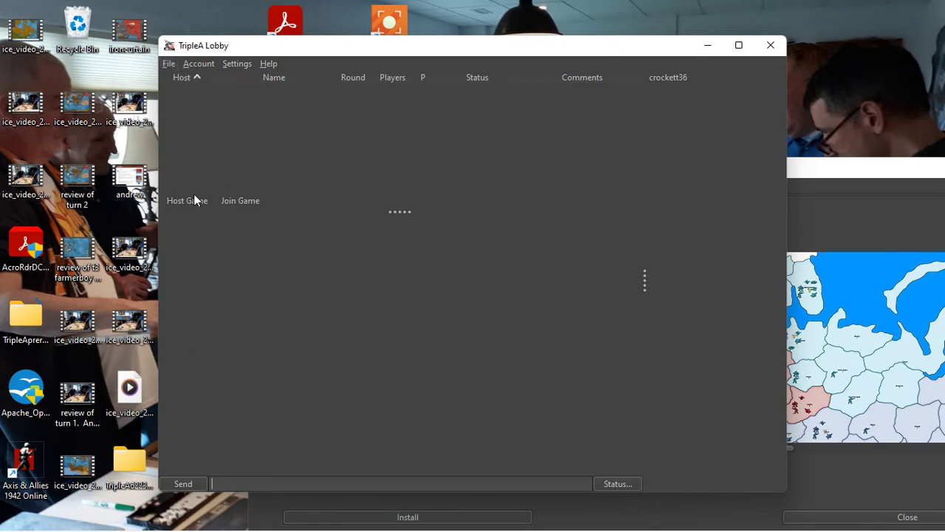
- Try to host a lobby game on port 3300 with a required game password and a comment restricting it to one player
mouse_move(837, 519)
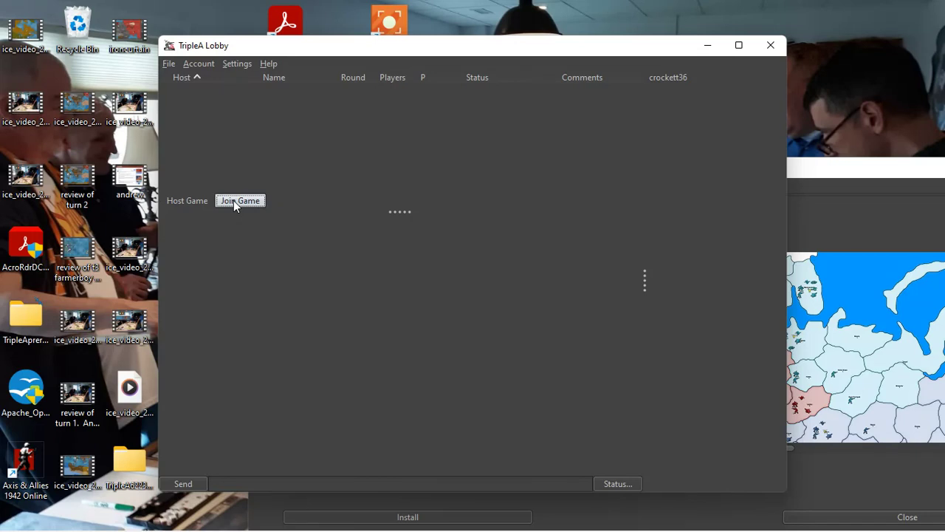
left_click(229, 201)
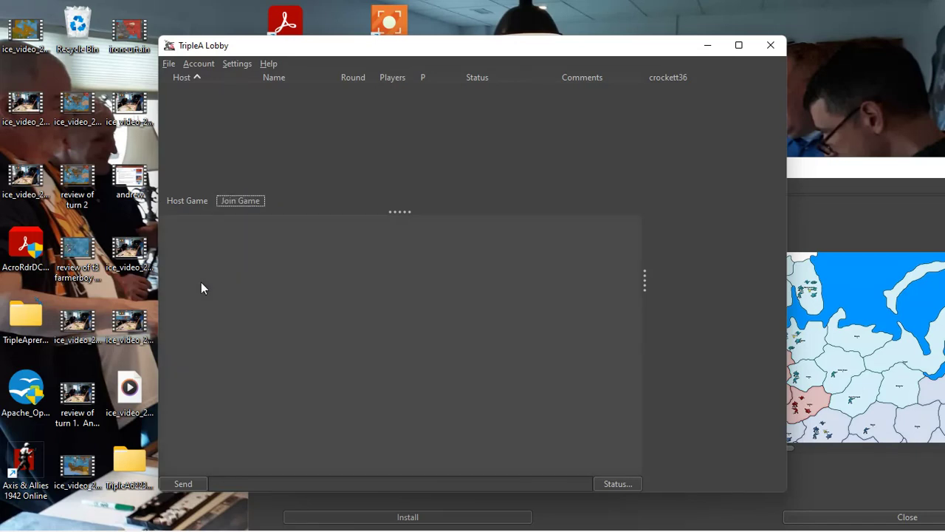
left_click(183, 201)
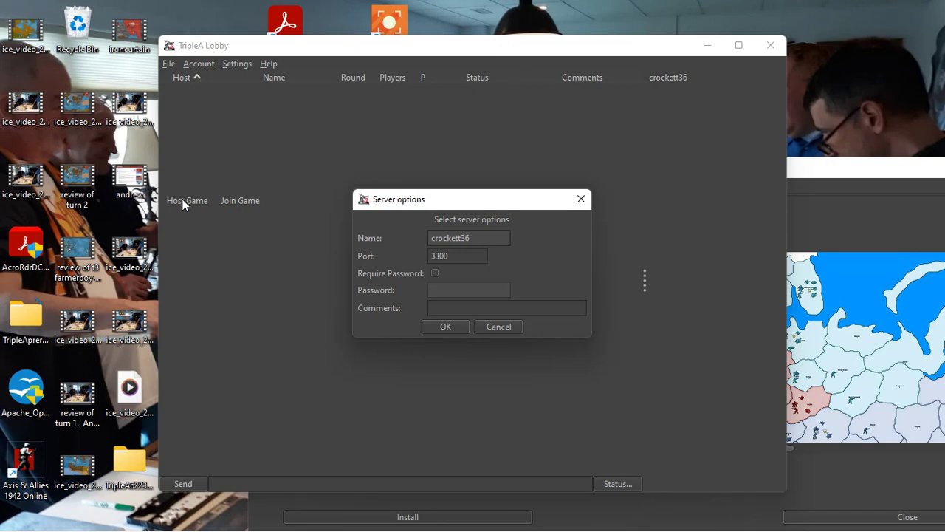
left_click(436, 273)
left_click(441, 289)
type("****")
left_click(447, 309)
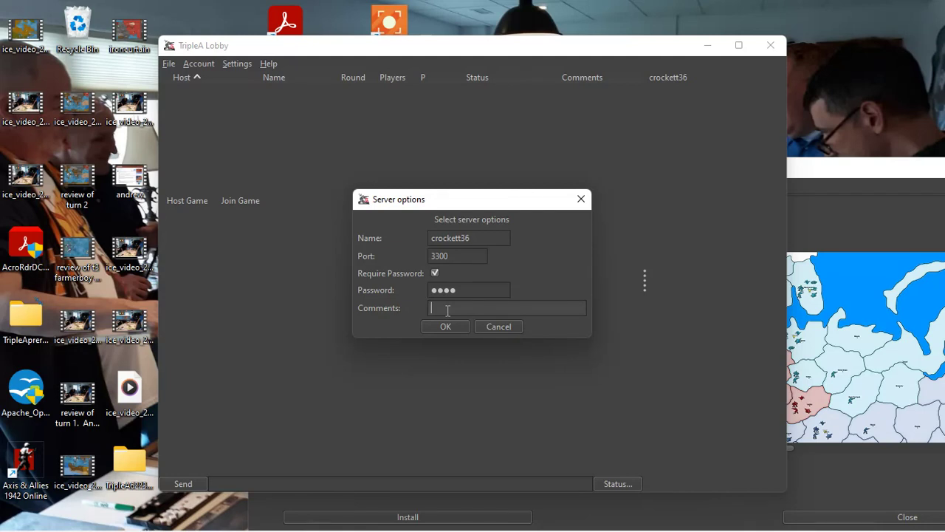
type("chris only")
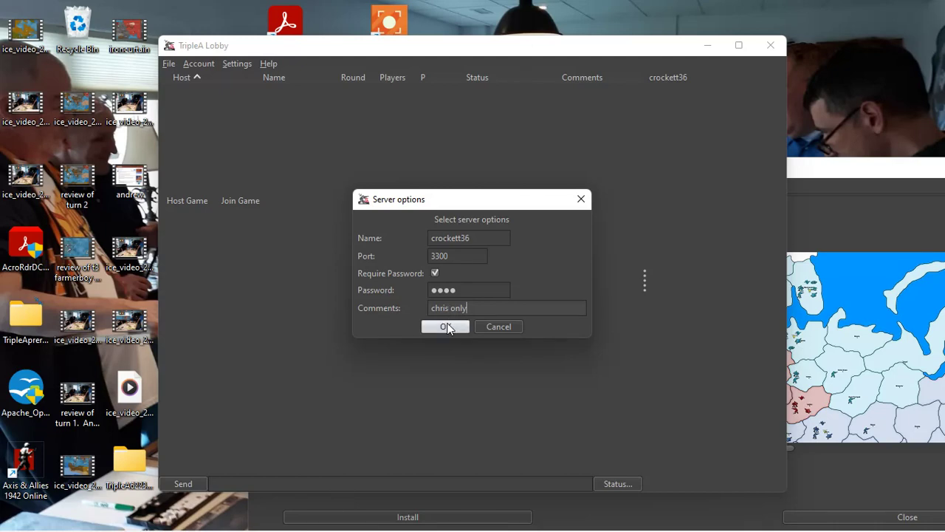
left_click(447, 326)
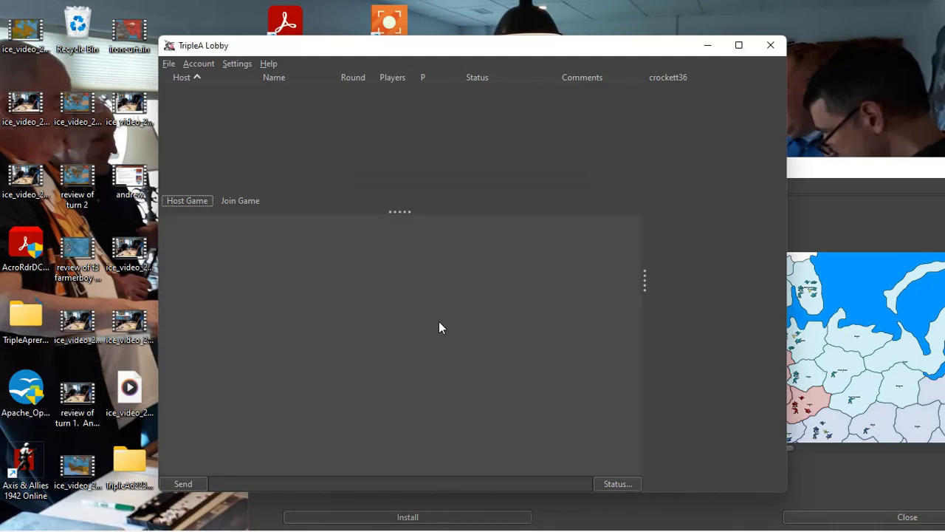
- Close the lobby and log back in to online play with the remembered account credentials
left_click(188, 65)
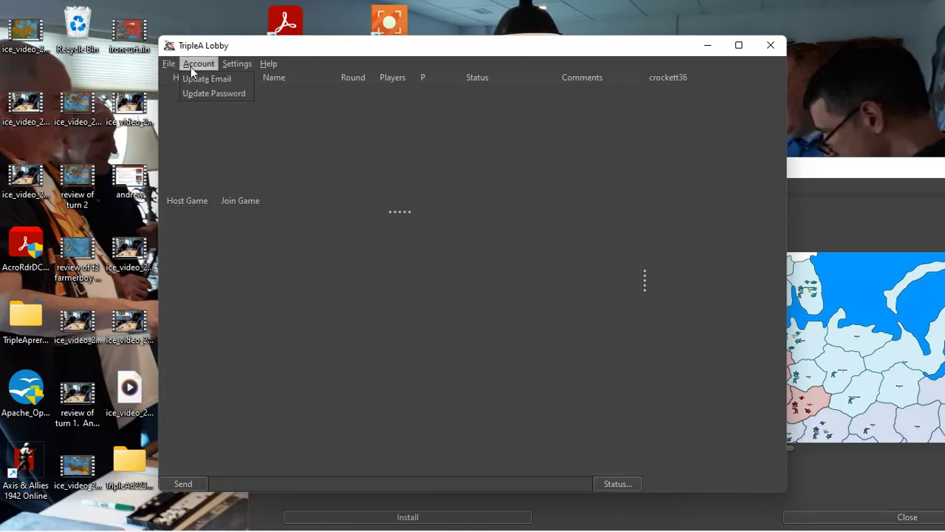
left_click(185, 88)
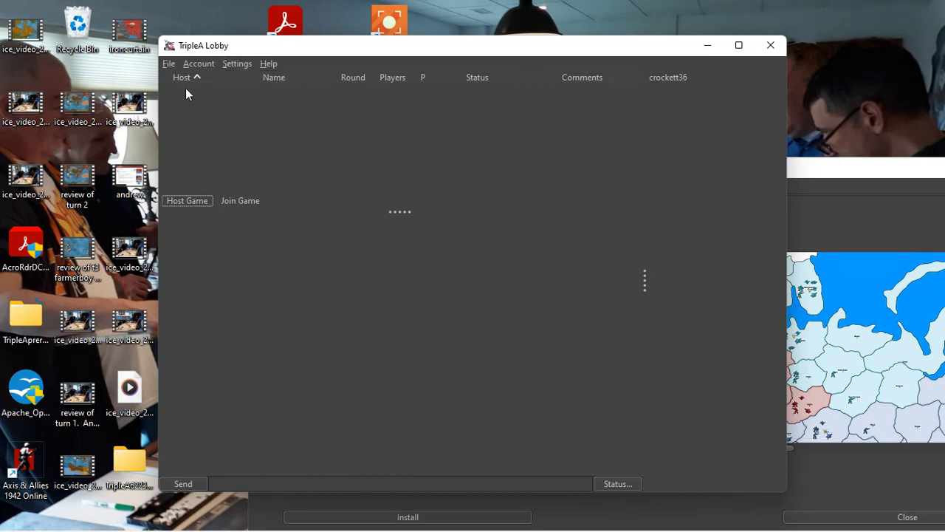
left_click(770, 45)
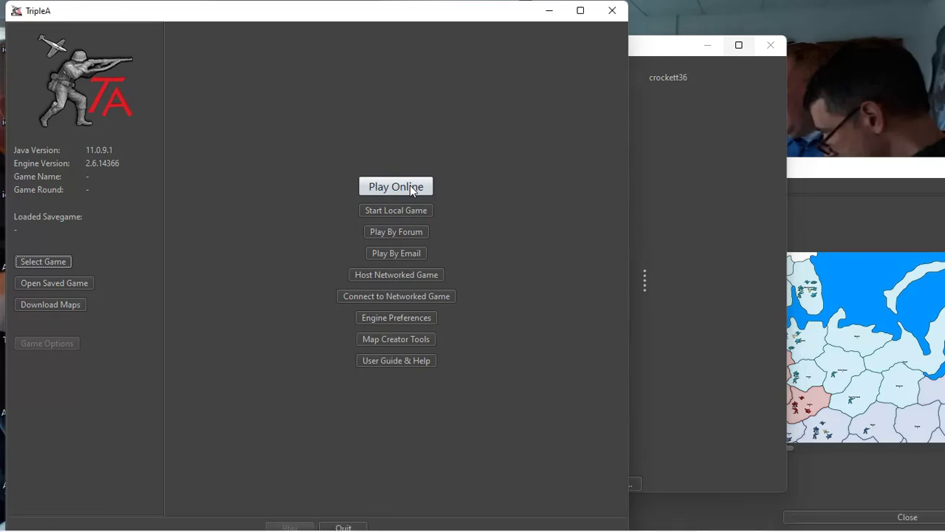
left_click(410, 187)
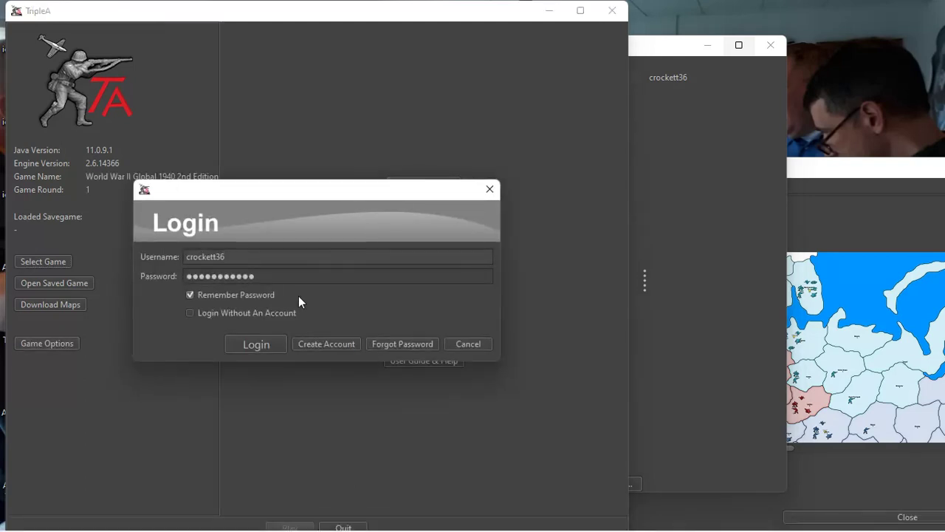
left_click(273, 345)
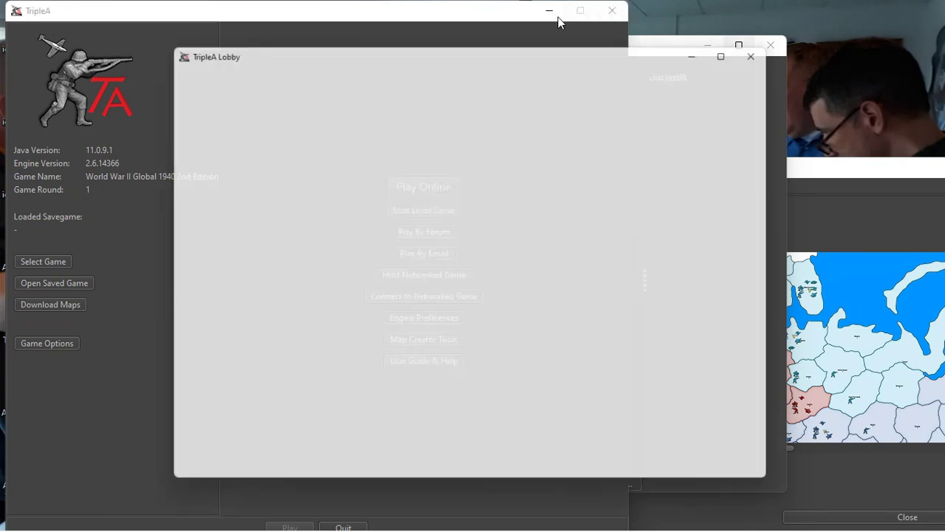
left_click(559, 17)
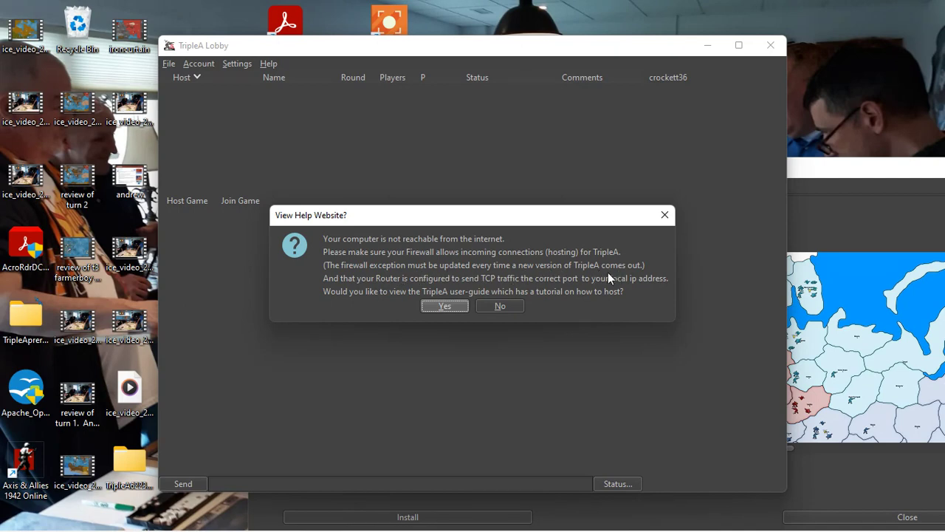
- View the TripleA user guide website for hosting help, and minimize the browser
left_click(456, 307)
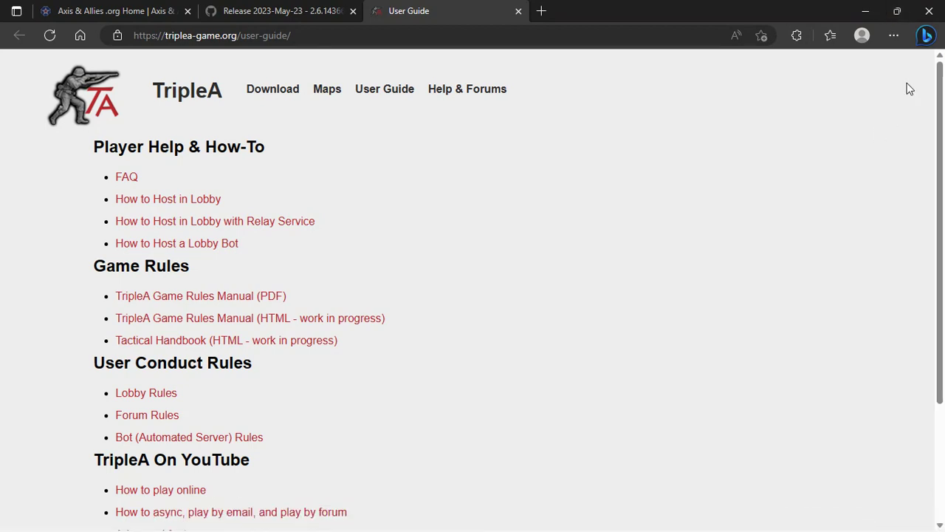
left_click(865, 12)
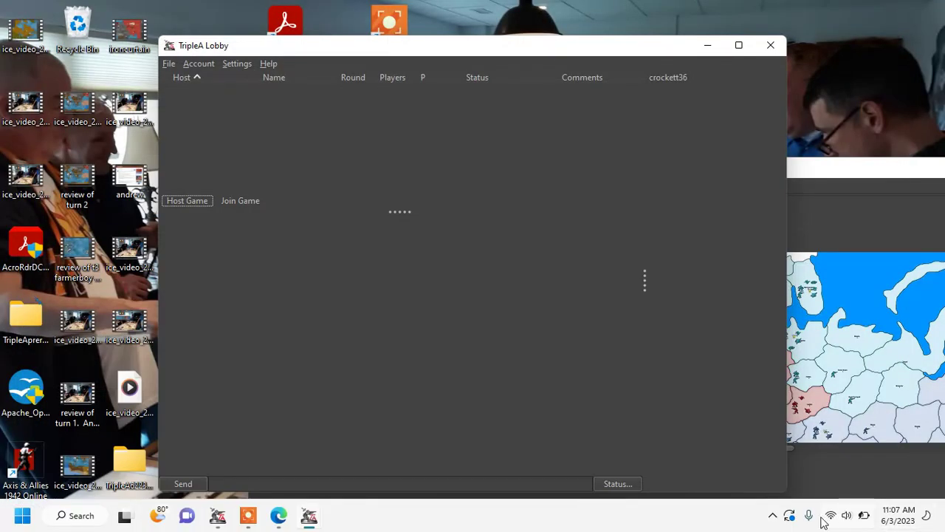
- Review the firewall and network protection status in Windows Security, and close both it and the lobby
left_click(773, 519)
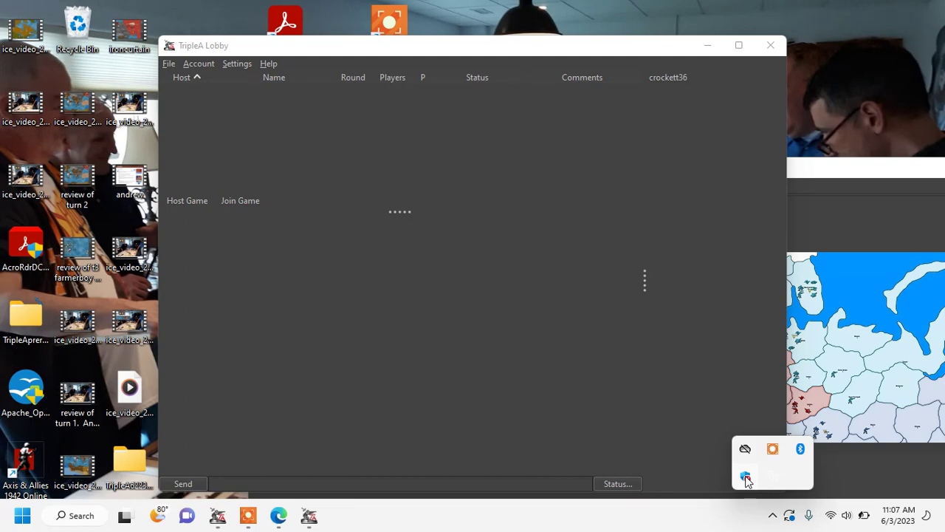
left_click(746, 478)
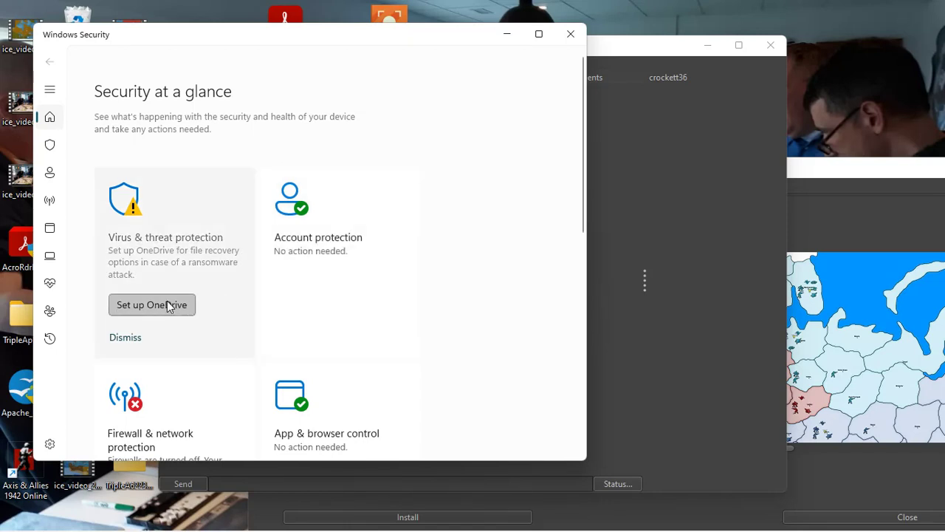
scroll(167, 304, "down", 3)
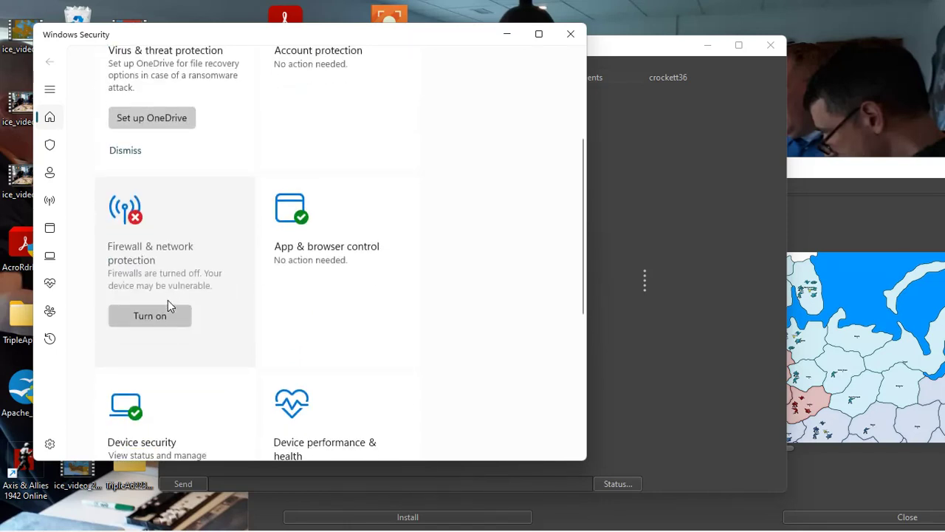
scroll(168, 305, "down", 2)
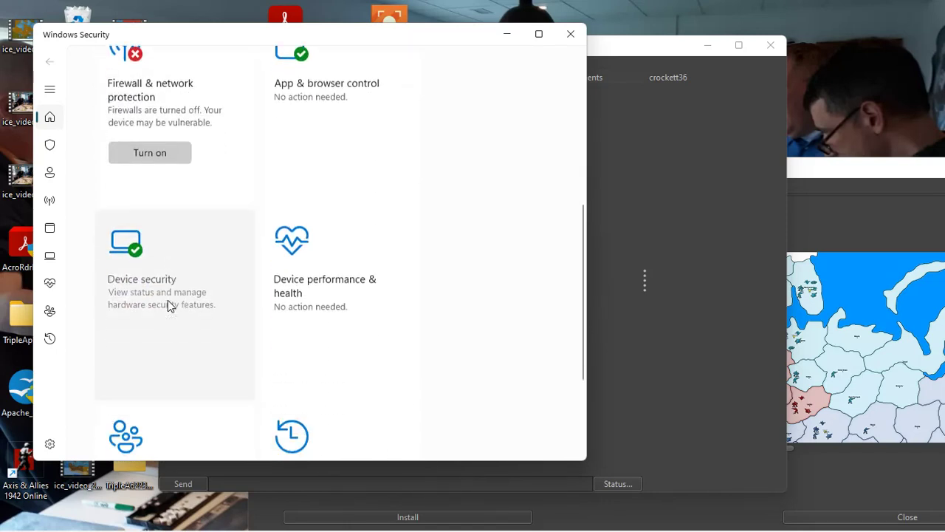
scroll(168, 306, "down", 2)
scroll(168, 300, "up", 3)
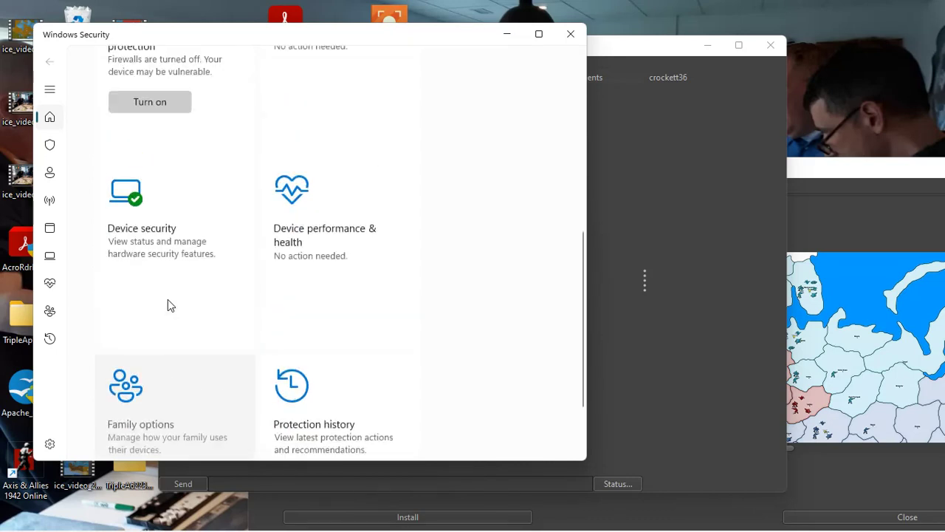
scroll(167, 303, "up", 3)
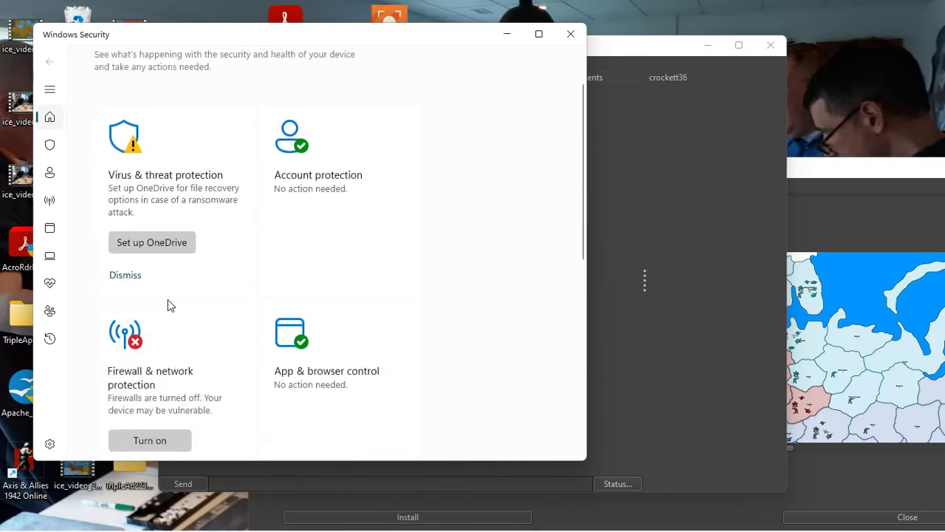
scroll(168, 303, "up", 1)
scroll(168, 302, "down", 3)
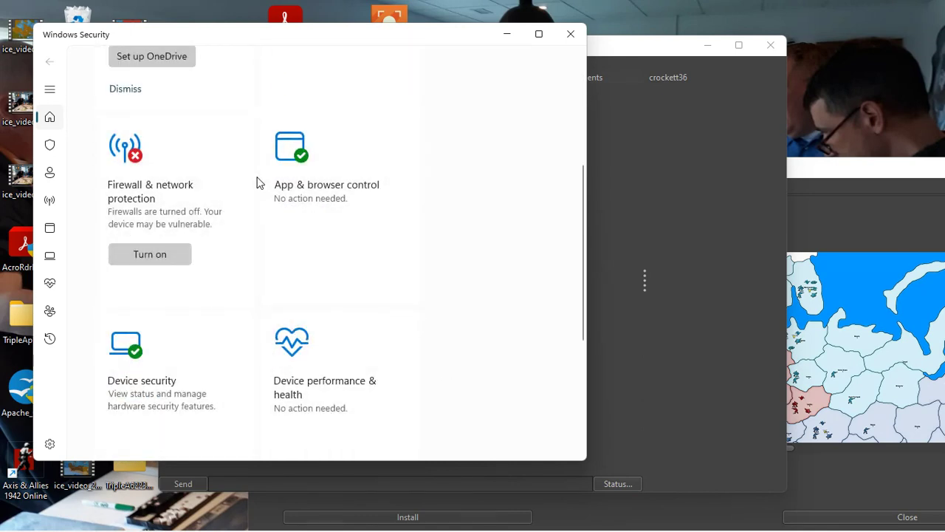
left_click(571, 34)
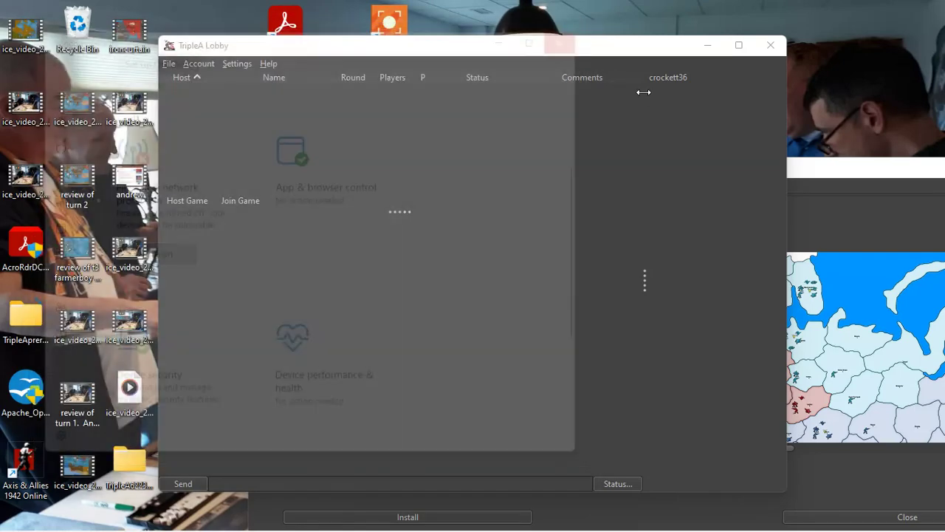
left_click(771, 45)
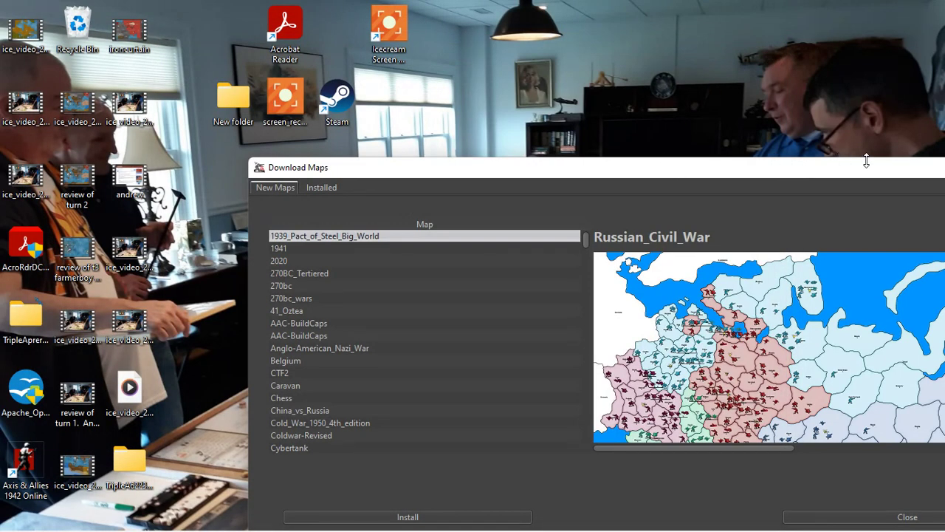
- Reposition the Download Maps window and clear it from the desktop
right_click(580, 176)
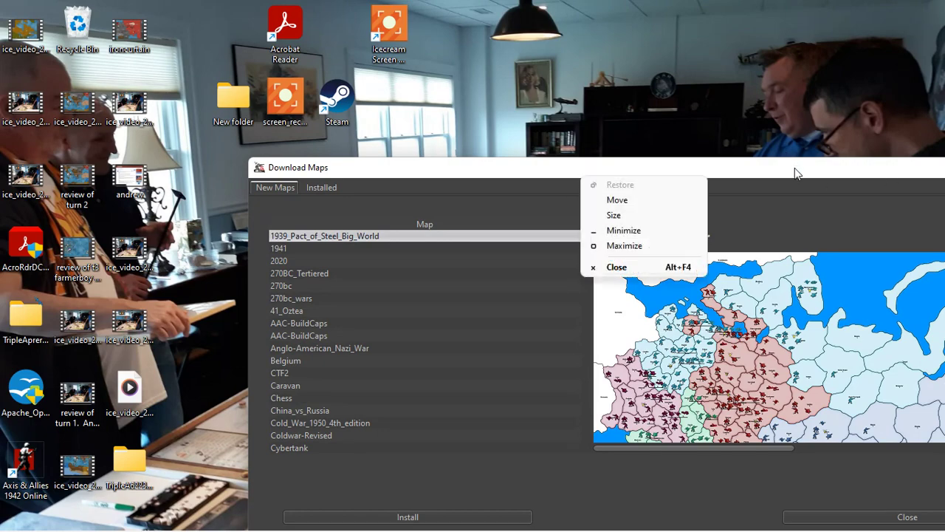
left_click_drag(794, 168, 458, 152)
left_click(698, 159)
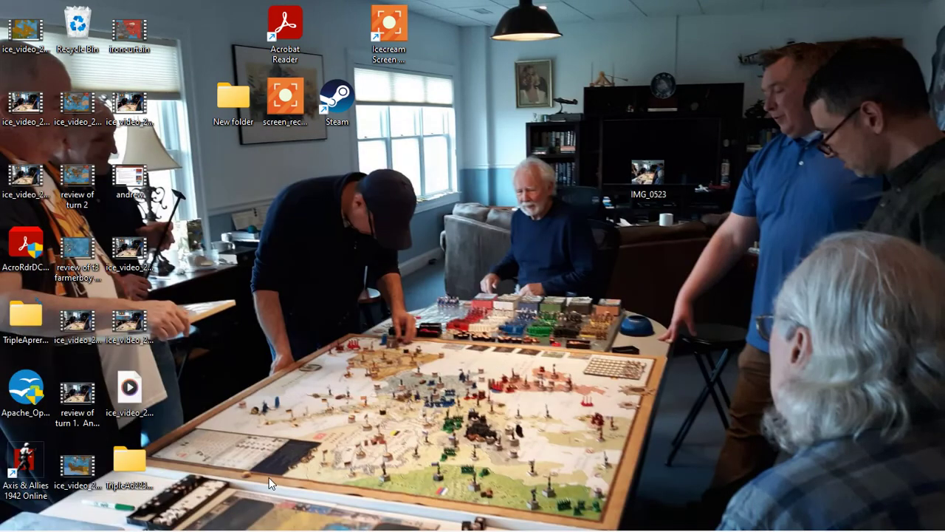
- Bring up the running World War II Global 1940 game maximized, review its file commands, and put the window away
left_click(223, 522)
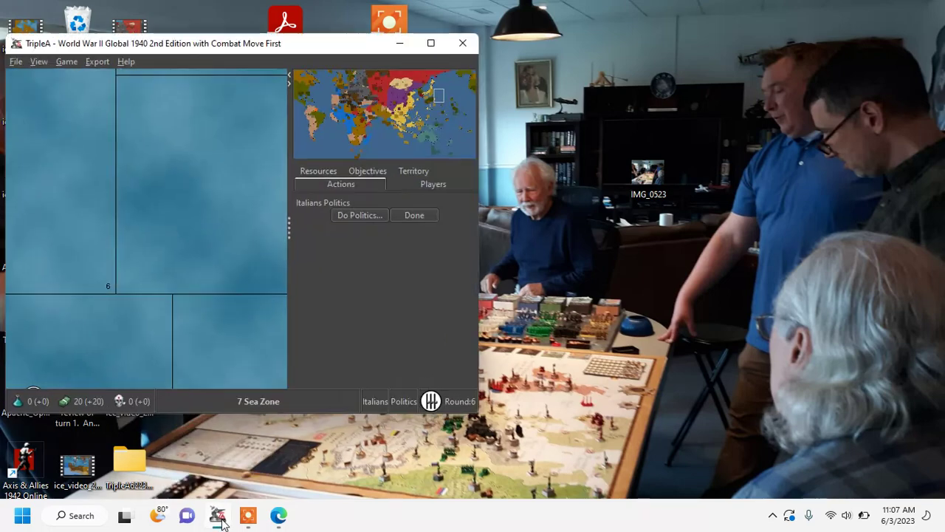
left_click(432, 44)
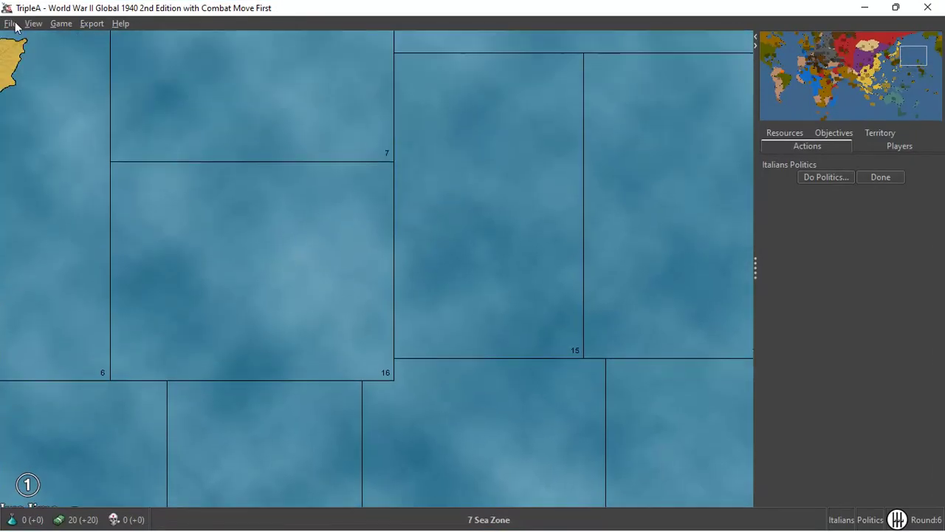
left_click(10, 24)
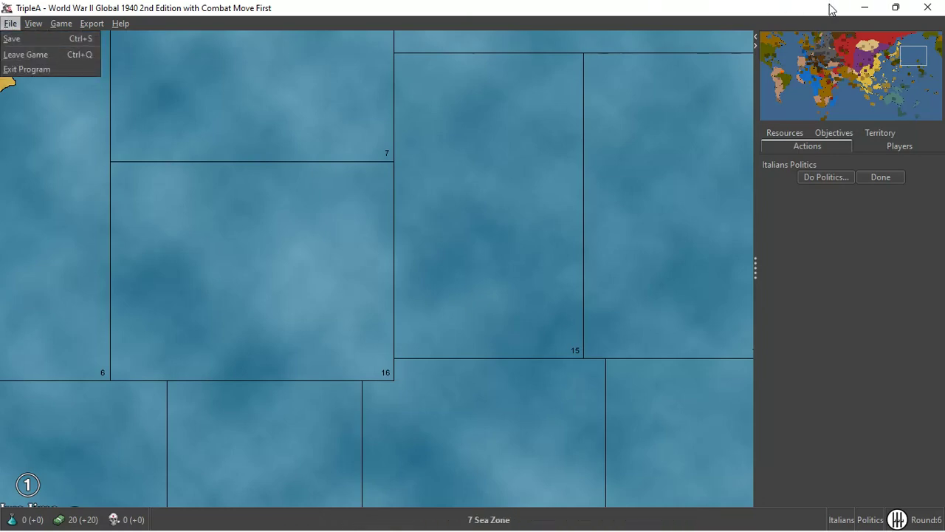
left_click(855, 14)
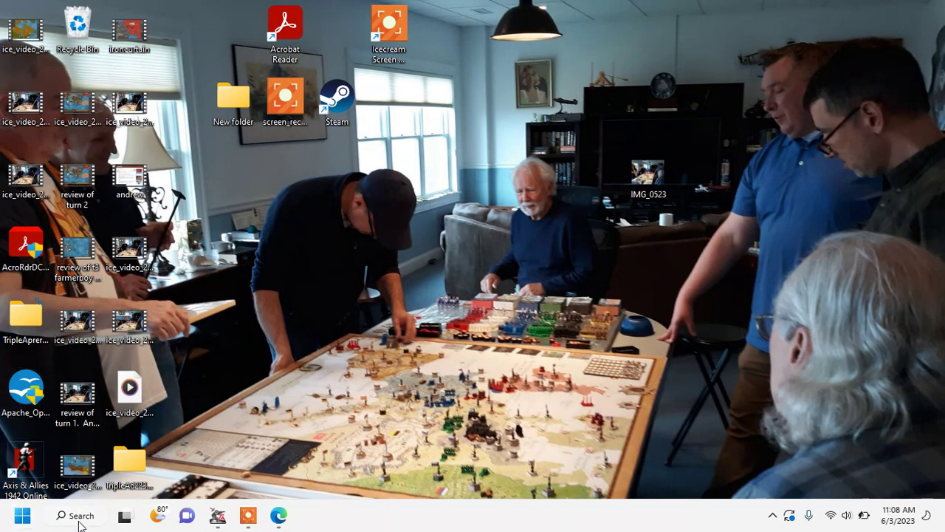
- Search Windows for tripleA, launch TripleA-2.5.22294, and bring its window to the front
left_click(80, 515)
type("t")
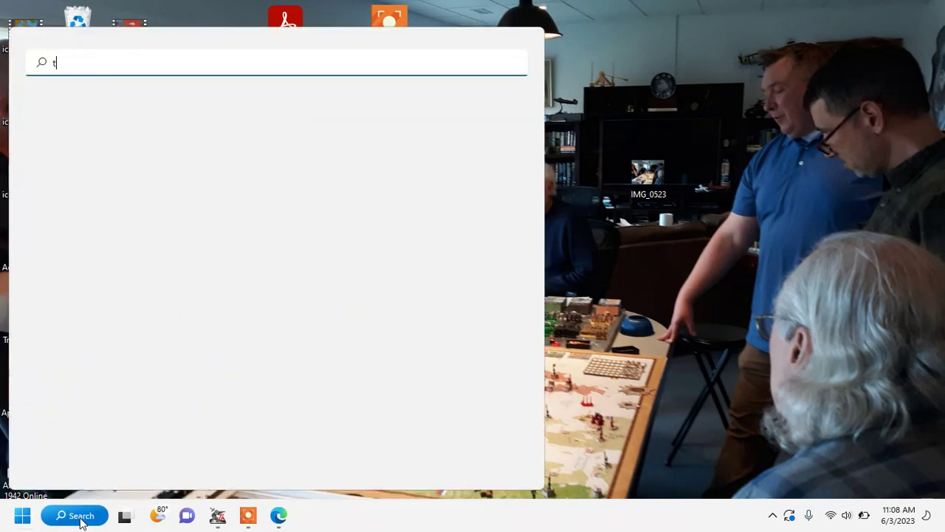
type("ripleA")
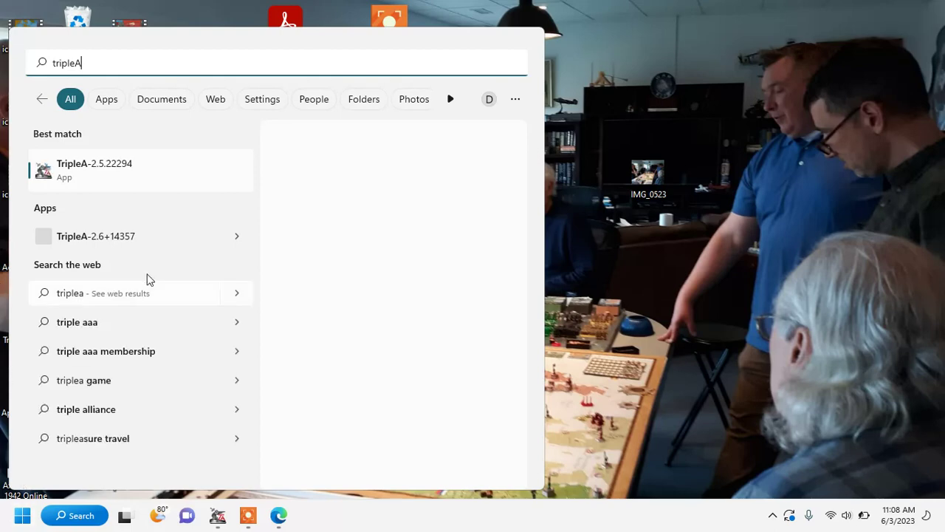
left_click(65, 174)
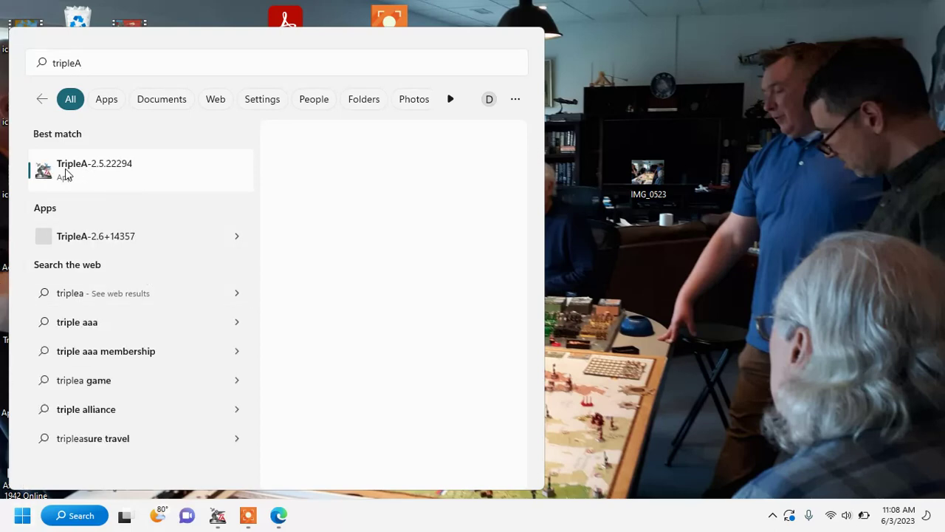
left_click(65, 173)
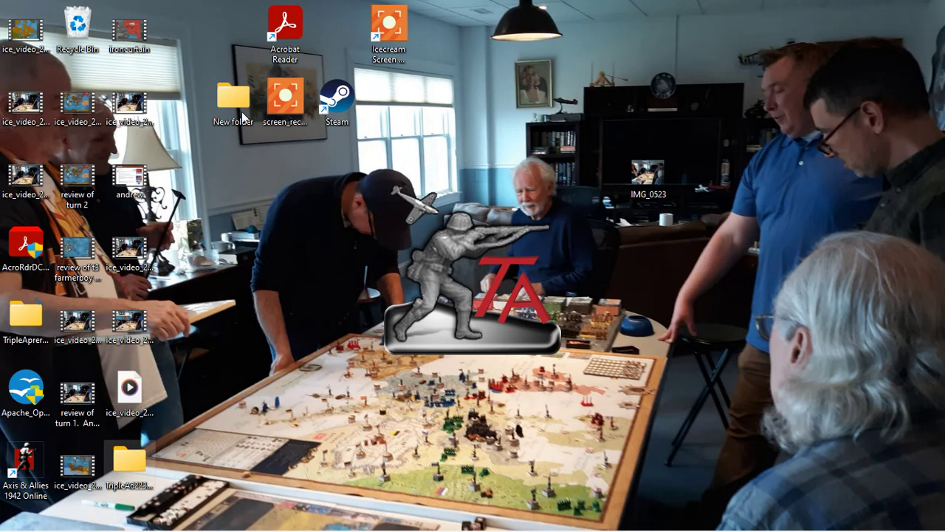
mouse_move(195, 530)
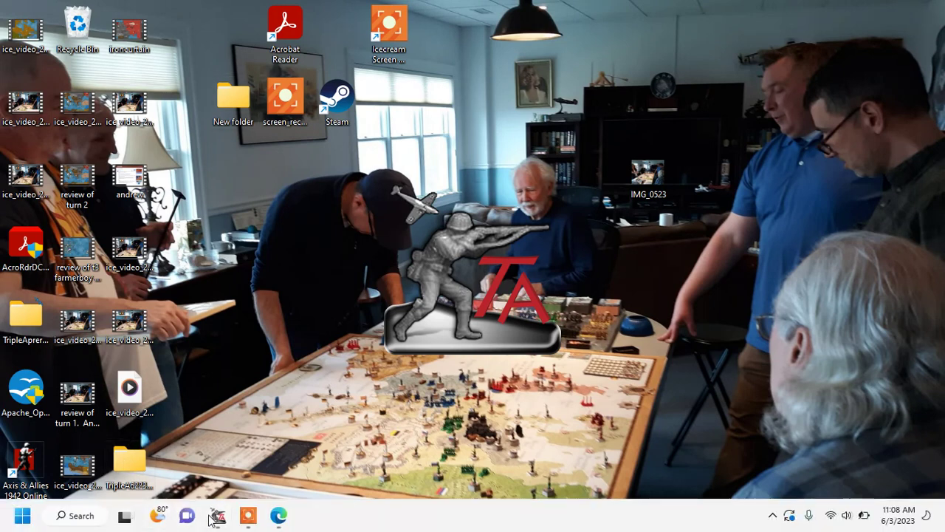
left_click(212, 518)
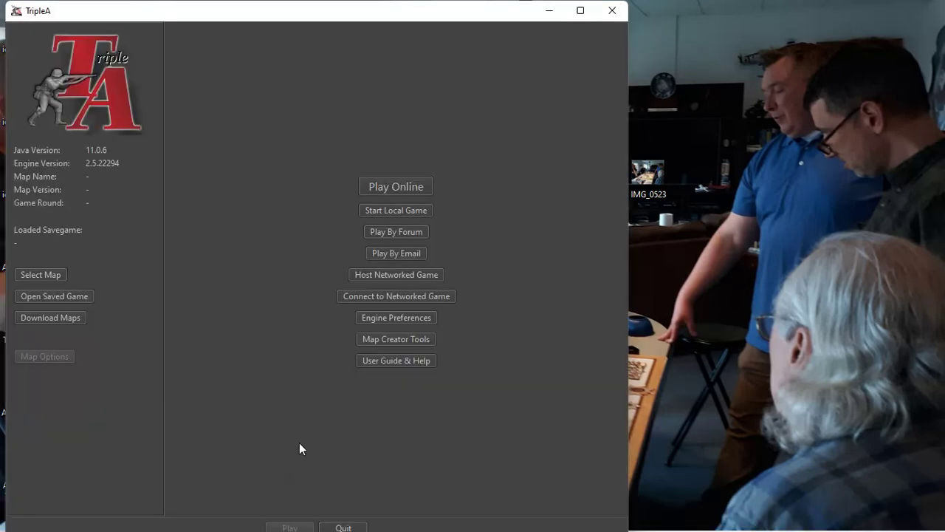
- Try to open the map selection, and log in to online play with the remembered account credentials
left_click(52, 274)
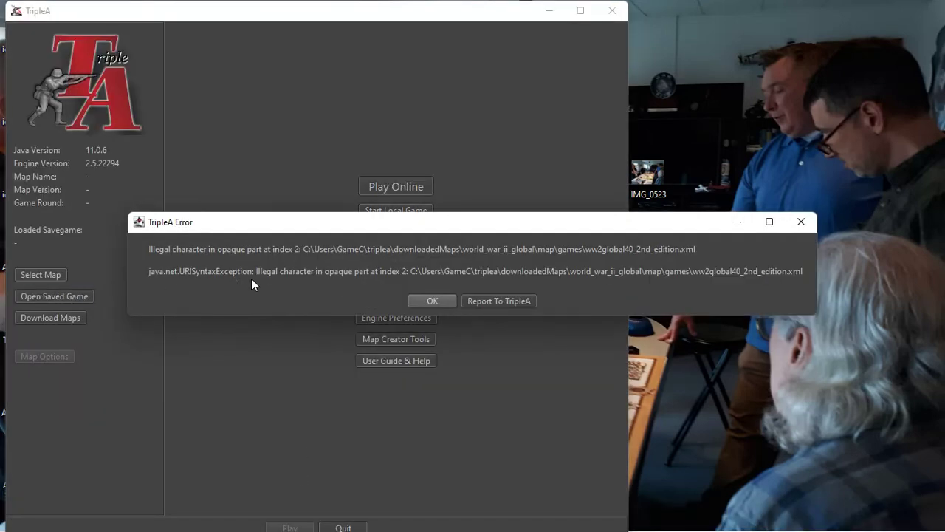
left_click(432, 299)
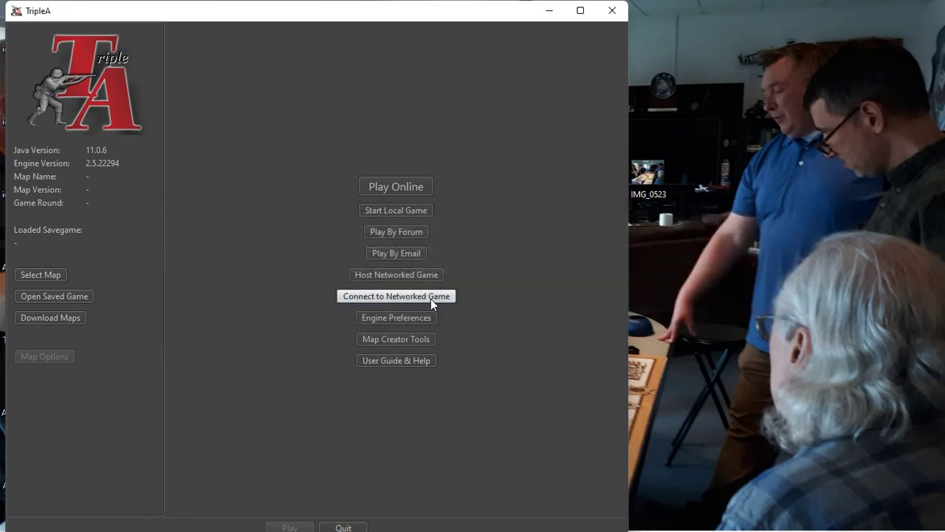
left_click(393, 189)
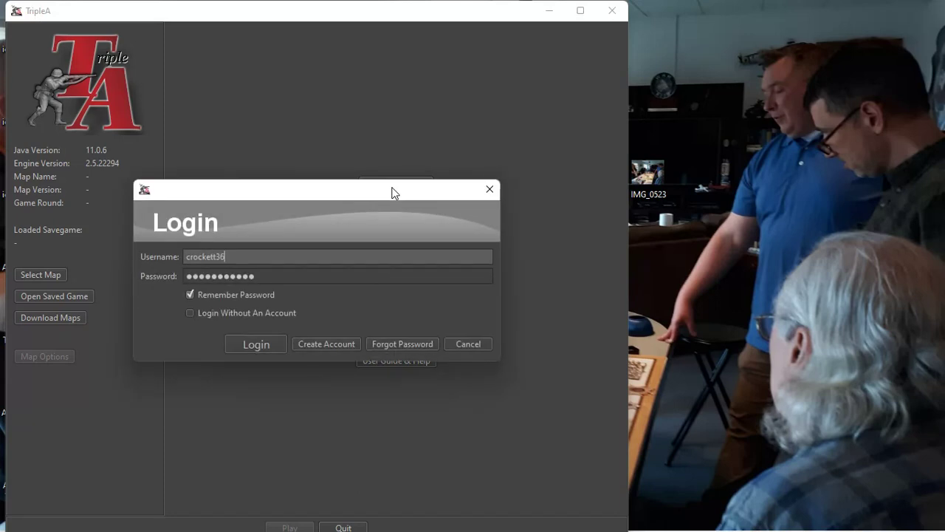
left_click(252, 344)
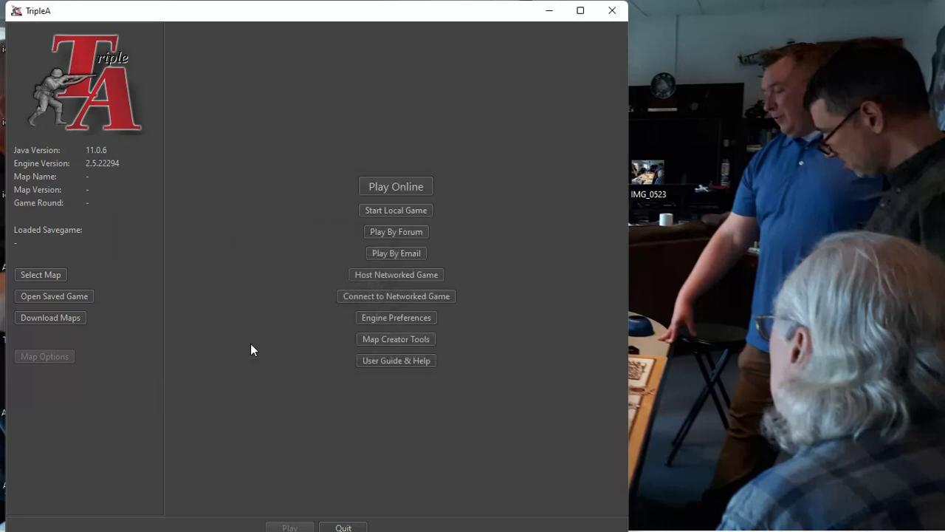